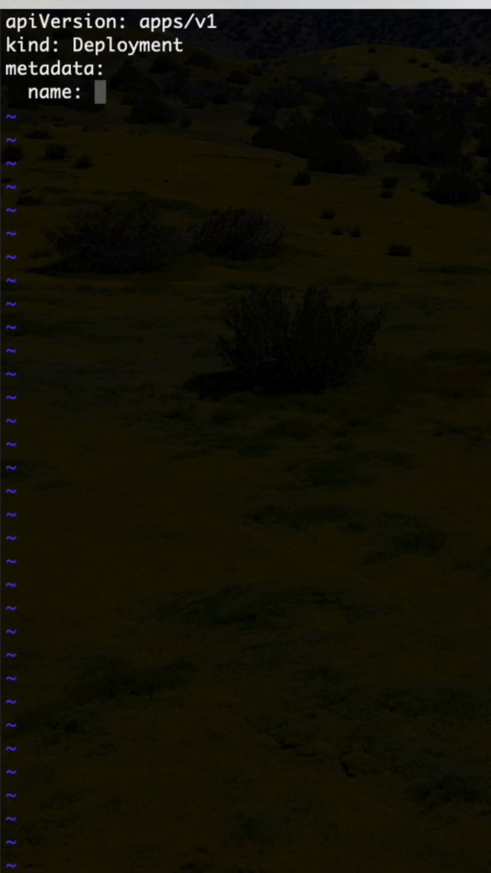
{"action": "type", "text": "myapp-d"}
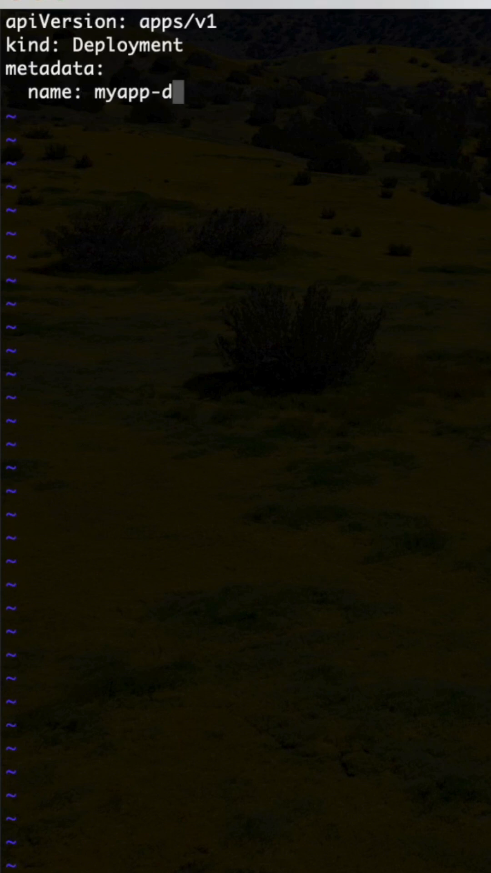
Step: Name the Deployment myapp-d and add a labels block with app: myapp
{"action": "key", "text": "Return"}
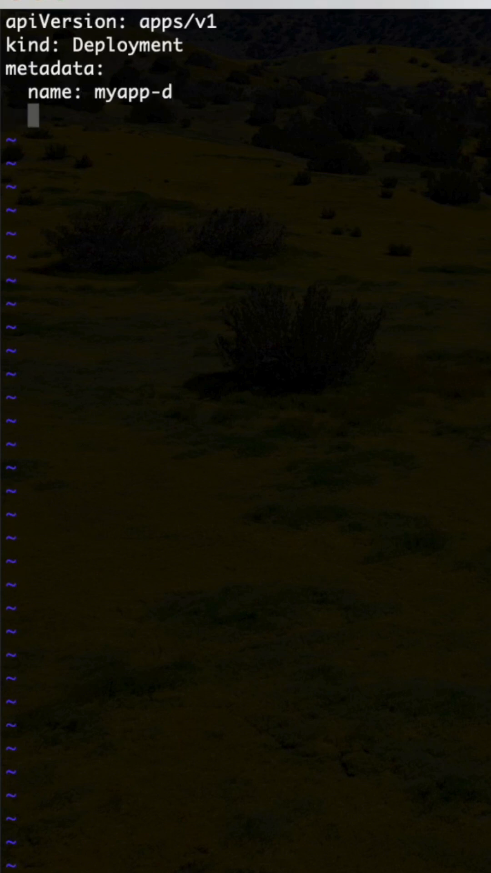
{"action": "type", "text": "label"}
{"action": "key", "text": "BackSpace"}
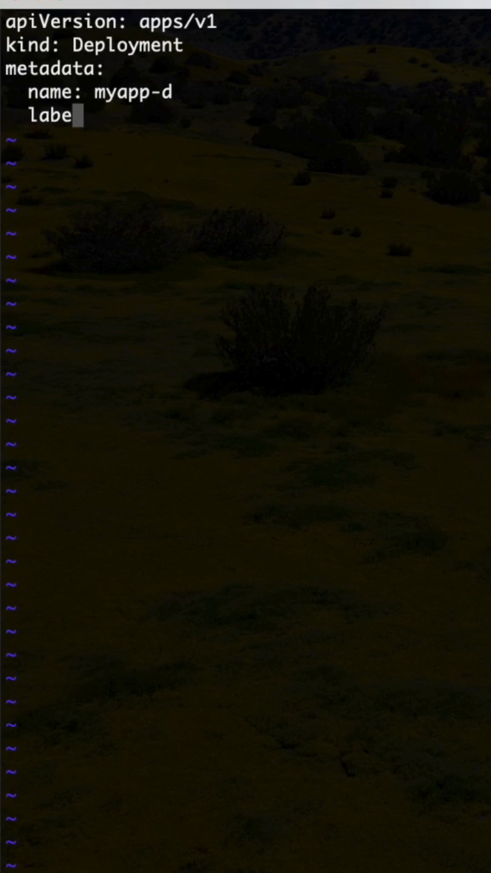
{"action": "type", "text": "ls:"}
{"action": "key", "text": "Return"}
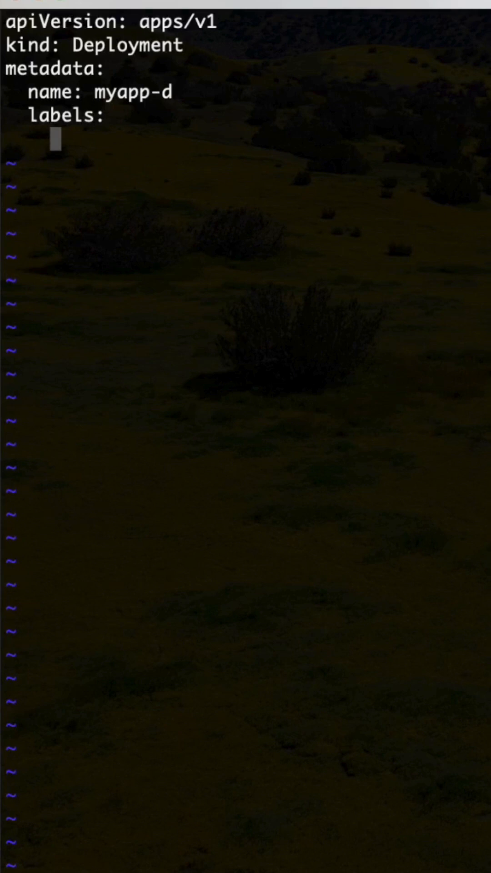
{"action": "type", "text": "app"}
{"action": "key", "text": "BackSpace"}
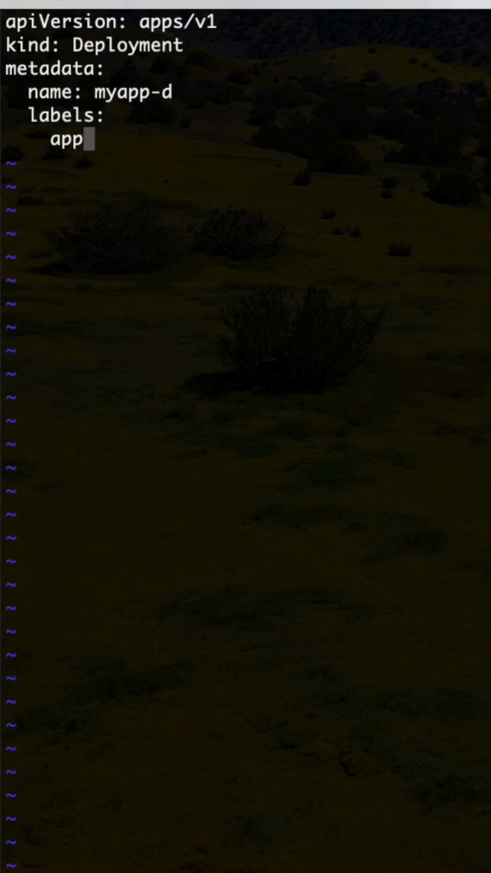
{"action": "type", "text": ": "}
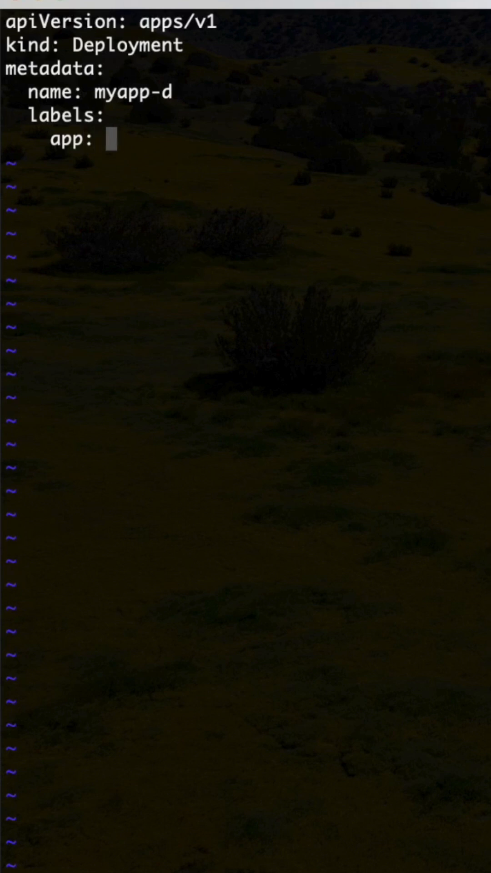
{"action": "type", "text": "myapp-d"}
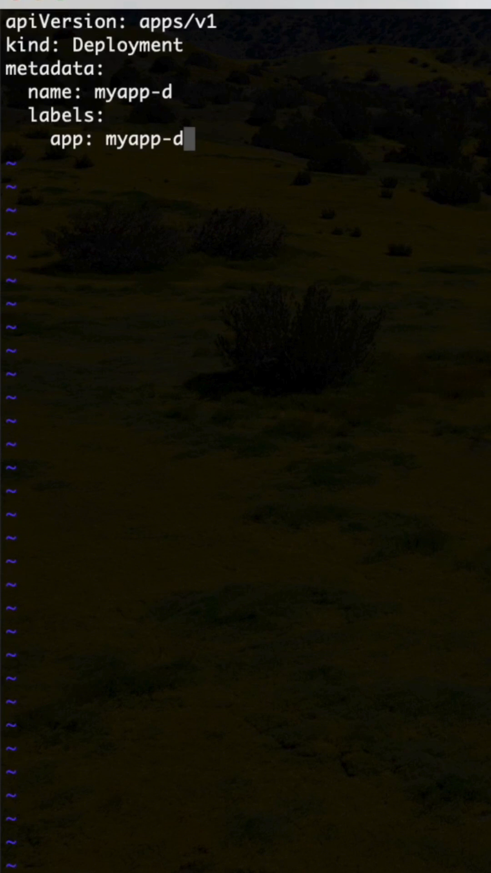
{"action": "key", "text": "BackSpace"}
{"action": "key", "text": "BackSpace"}
Step: Add the second label type: frontend, correcting the typo, and move to a fresh line
{"action": "key", "text": "Return"}
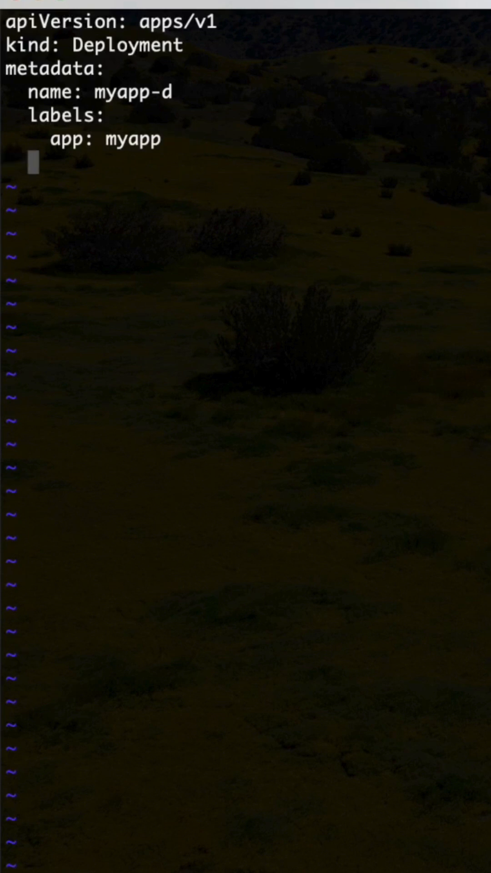
{"action": "type", "text": "type"}
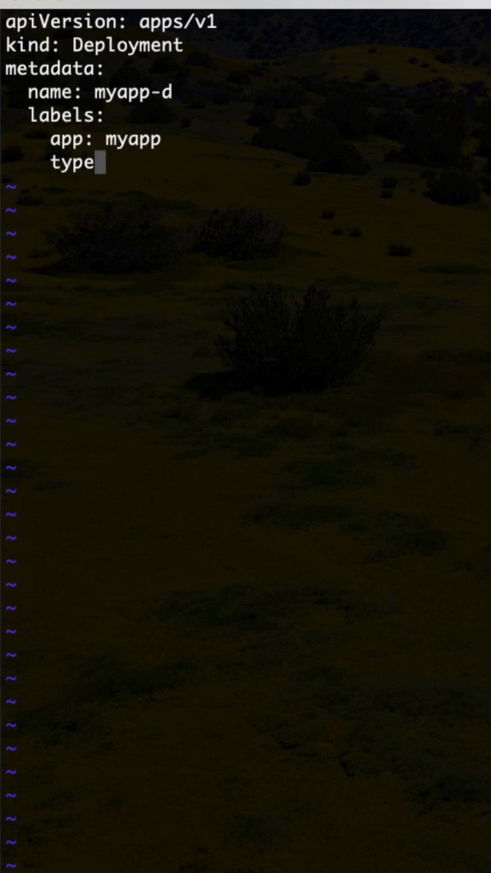
{"action": "type", "text": ":"}
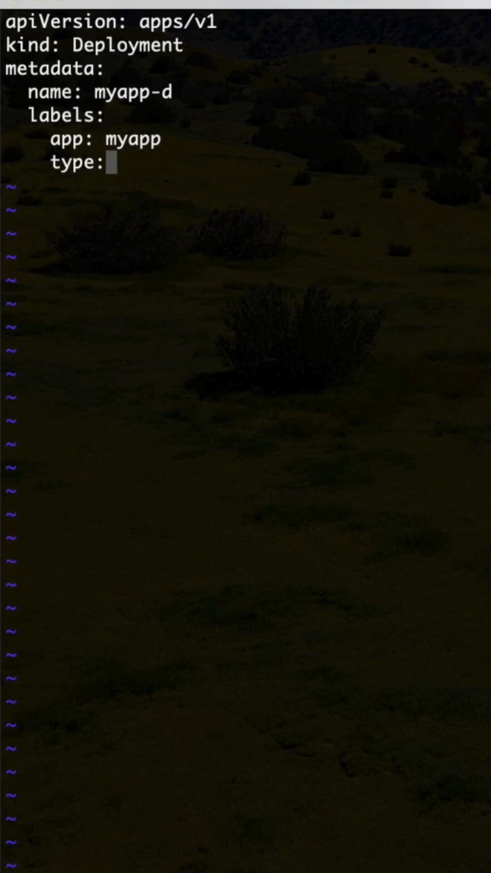
{"action": "type", "text": " frn"}
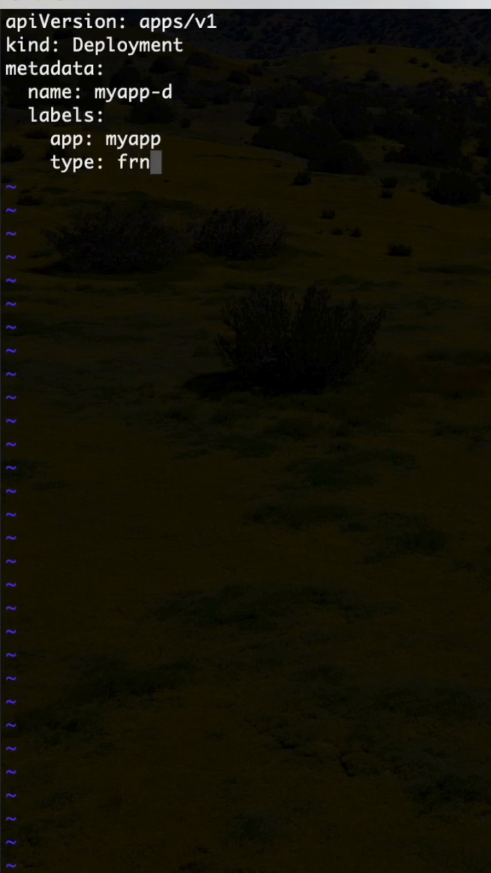
{"action": "key", "text": "BackSpace"}
{"action": "type", "text": "onte"}
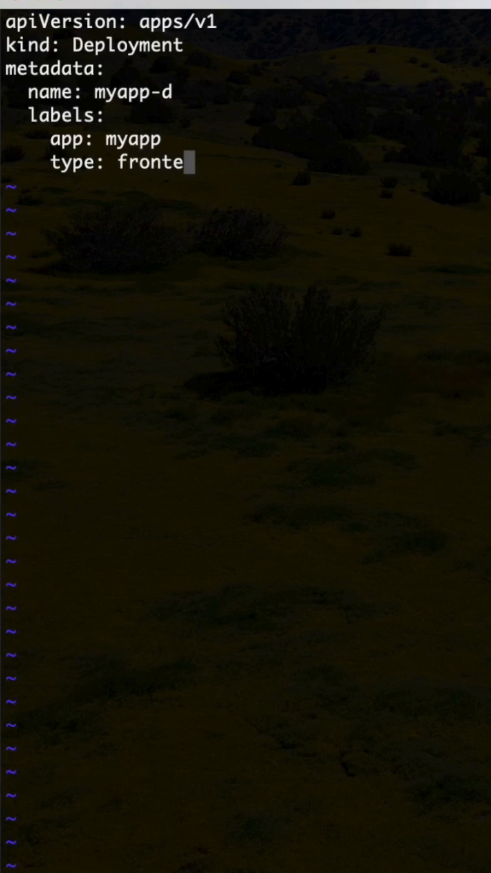
{"action": "type", "text": "nd"}
{"action": "key", "text": "Return"}
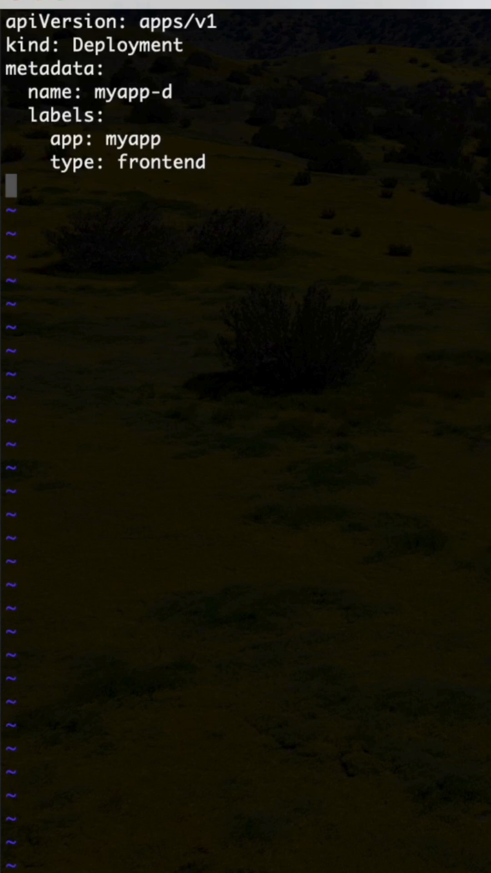
{"action": "type", "text": "spec:"}
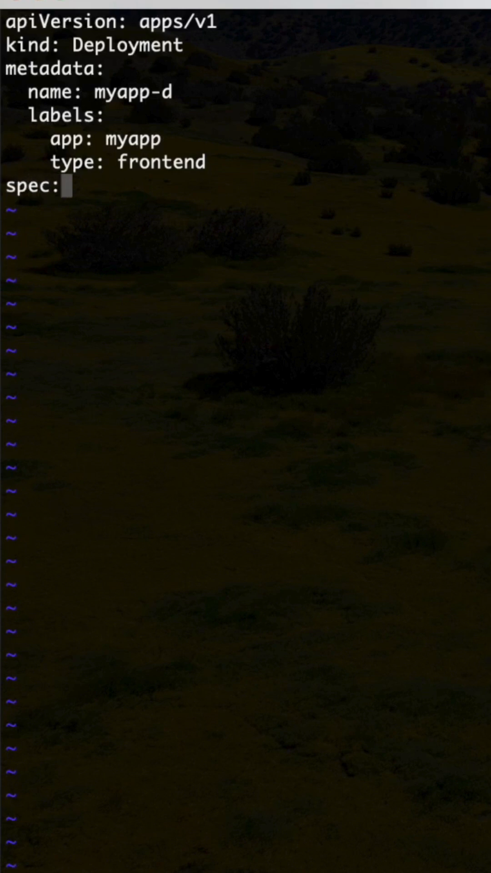
Step: Start spec with a template whose metadata names the pod myapp-d and opens labels
{"action": "key", "text": "Return"}
{"action": "type", "text": "temp"}
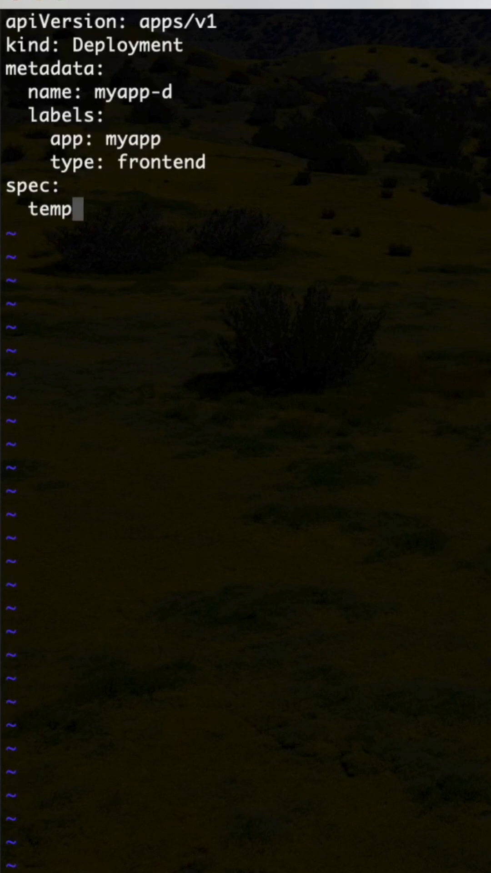
{"action": "type", "text": "late:"}
{"action": "key", "text": "Return"}
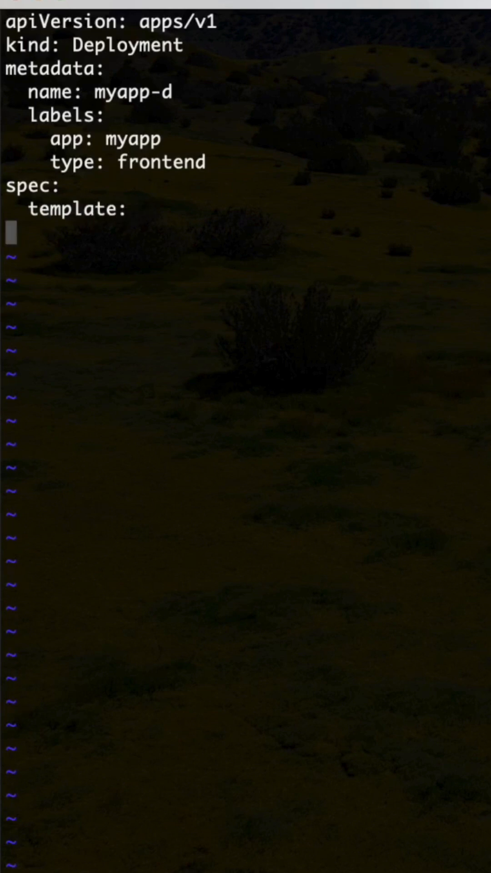
{"action": "type", "text": "me"}
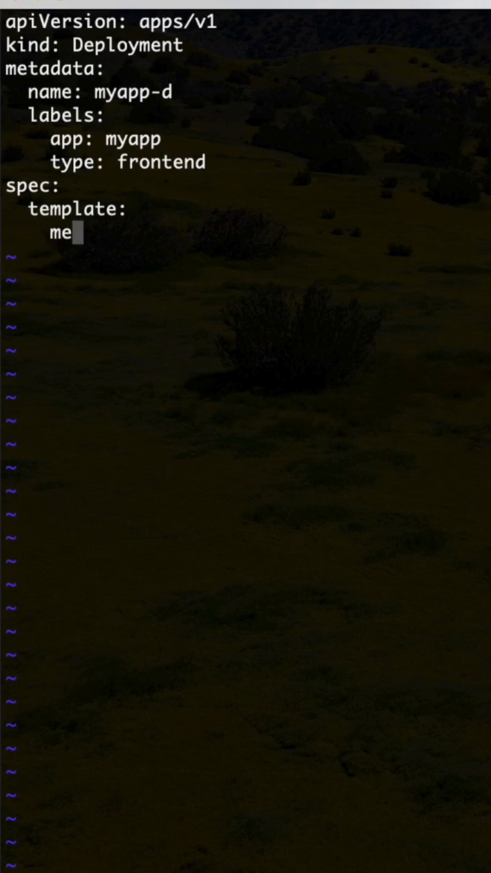
{"action": "type", "text": "tada"}
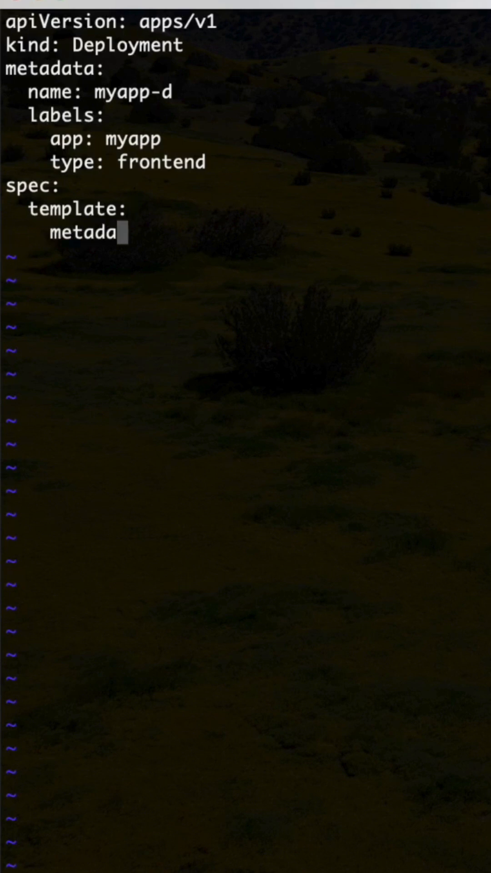
{"action": "type", "text": "ta:"}
{"action": "key", "text": "Return"}
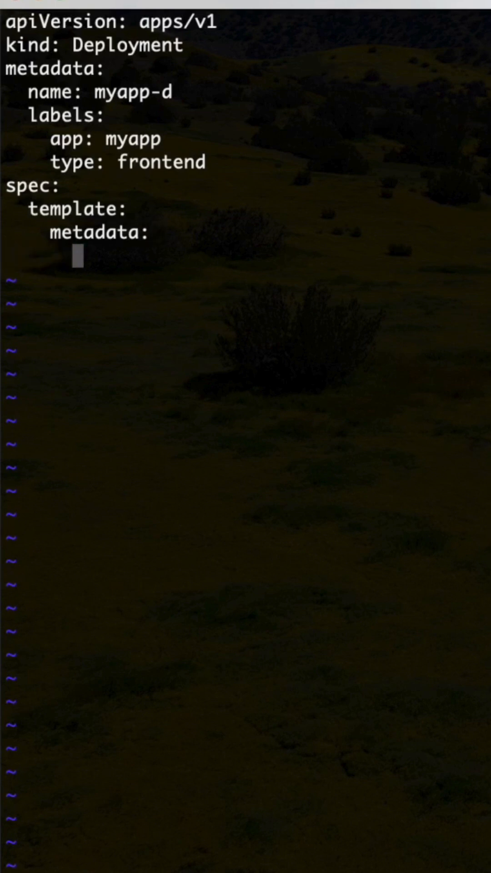
{"action": "type", "text": "name: "}
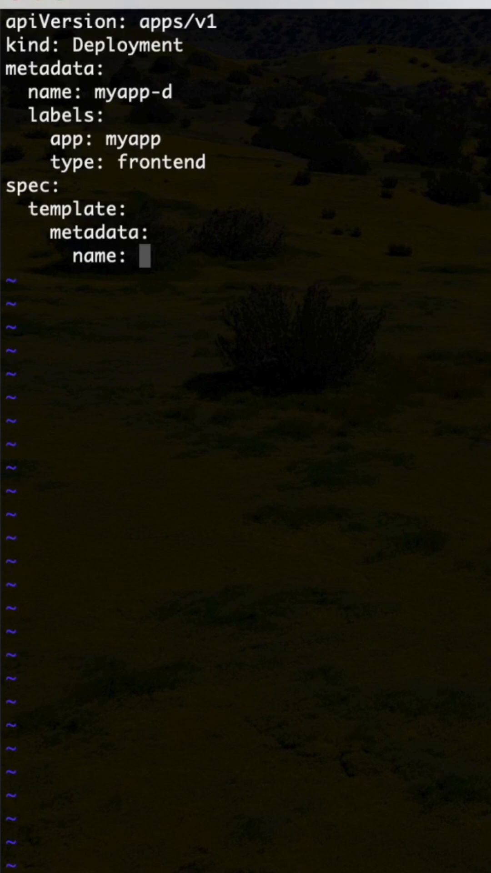
{"action": "type", "text": "myap"}
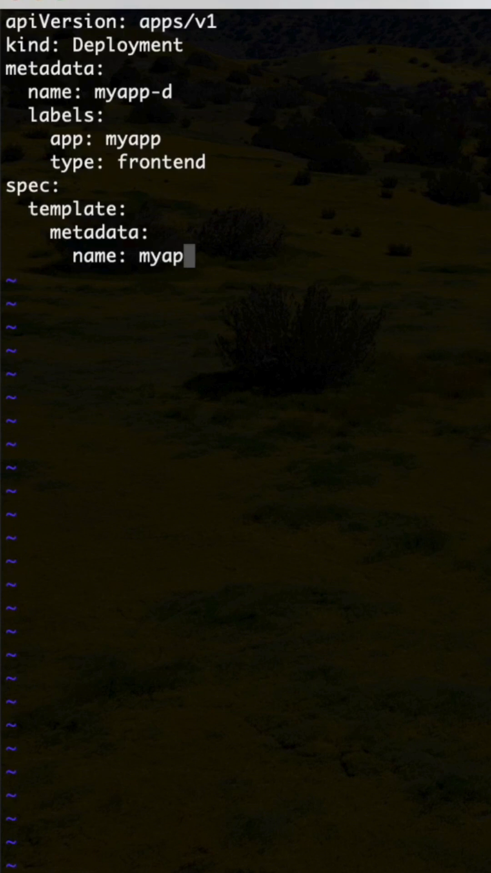
{"action": "type", "text": "p-d"}
{"action": "key", "text": "Return"}
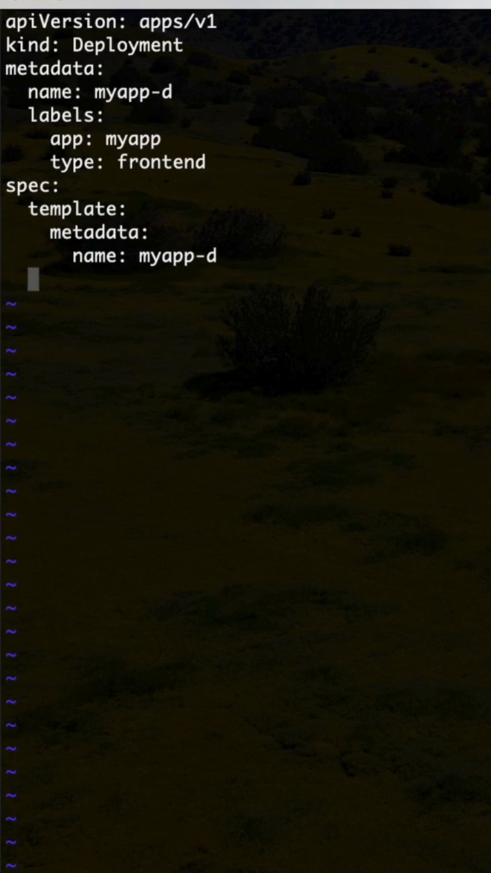
{"action": "type", "text": "labesl"}
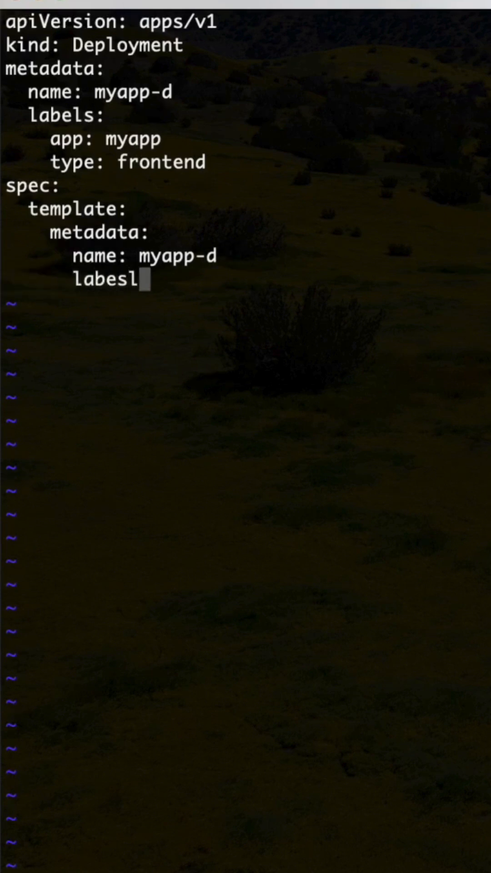
{"action": "key", "text": "BackSpace"}
{"action": "key", "text": "BackSpace"}
{"action": "type", "text": "ls"}
{"action": "type", "text": ":"}
Step: Give the pod template labels app: myapp and type: frontend with correct indentation
{"action": "key", "text": "Return"}
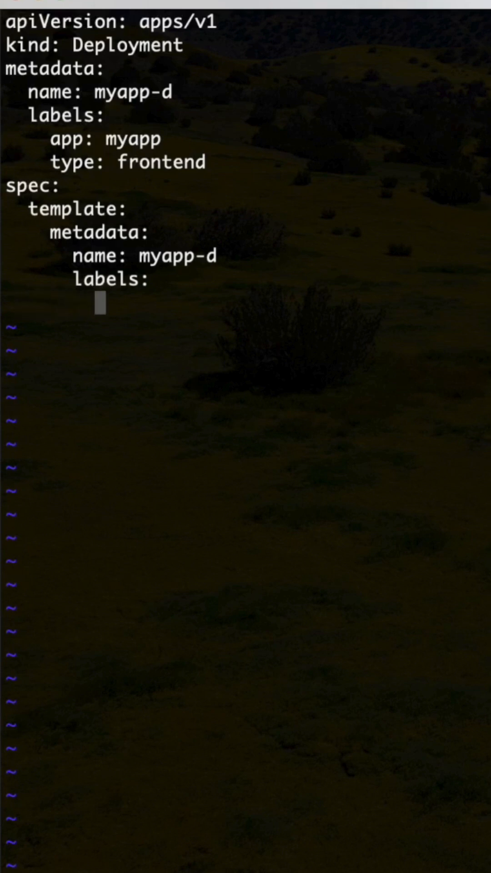
{"action": "type", "text": "app: m"}
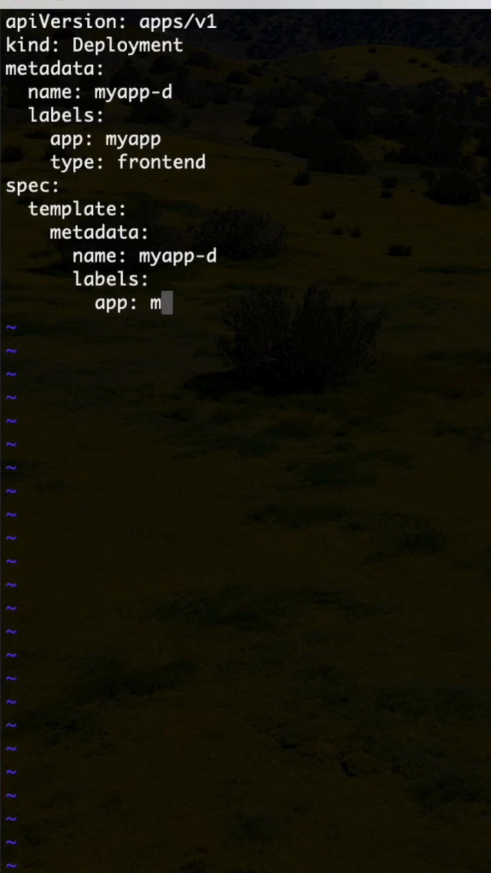
{"action": "type", "text": "yapp"}
{"action": "key", "text": "Return"}
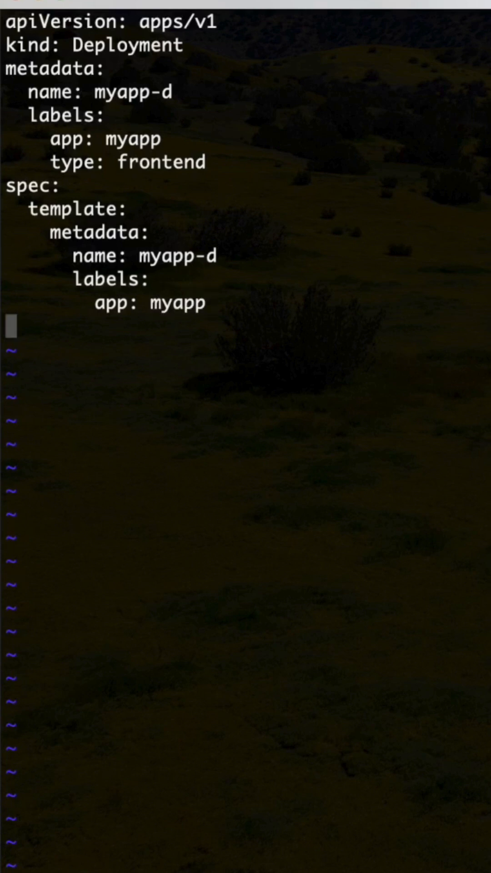
{"action": "key", "text": "BackSpace"}
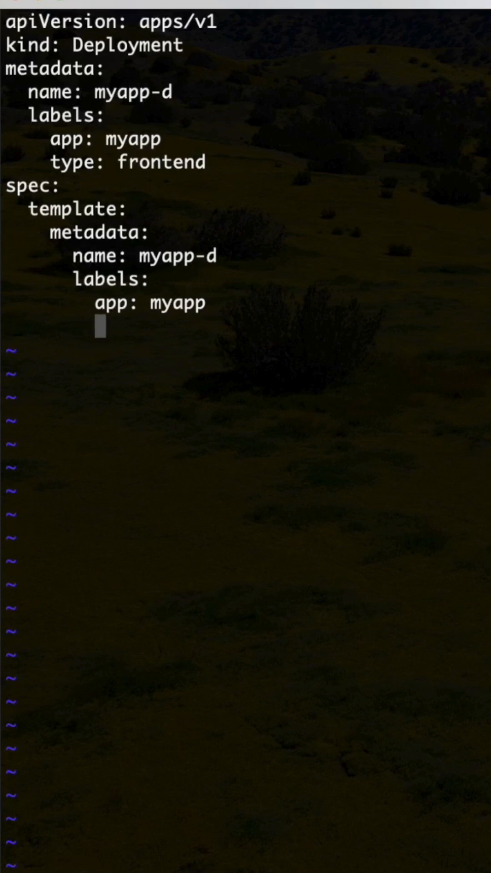
{"action": "type", "text": "type:"}
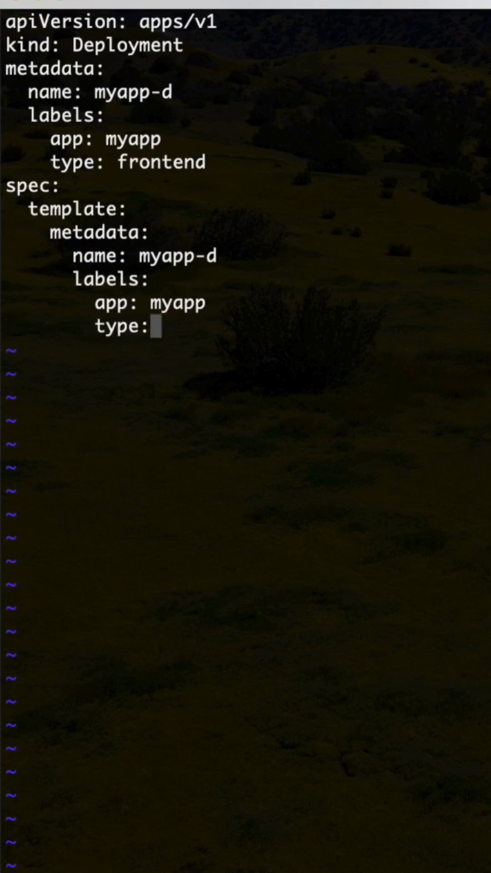
{"action": "type", "text": " fro"}
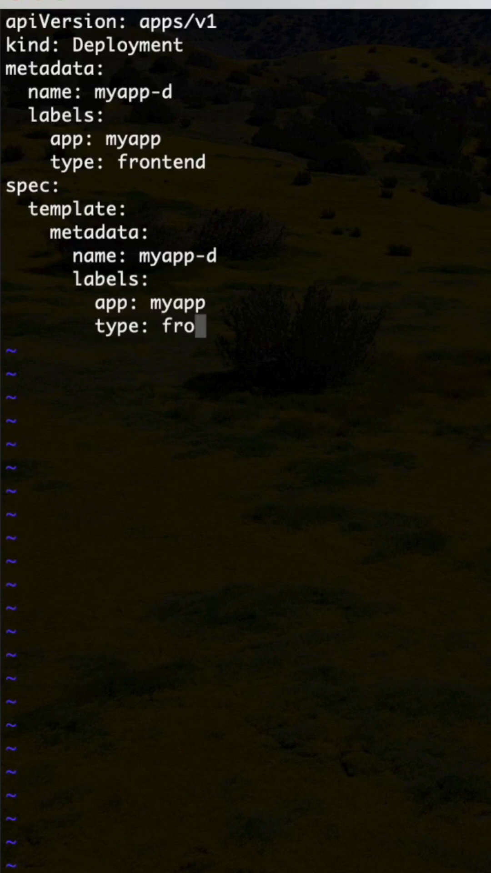
{"action": "type", "text": "ntend"}
{"action": "key", "text": "Return"}
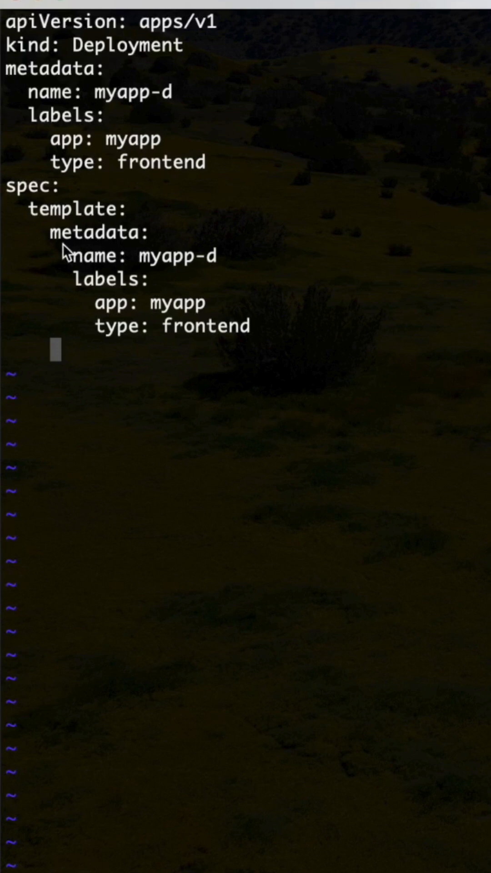
Step: Select the template metadata block, then clear the highlight before starting its spec
{"action": "left_click_drag", "start_coordinate": [53, 241], "coordinate": [58, 350]}
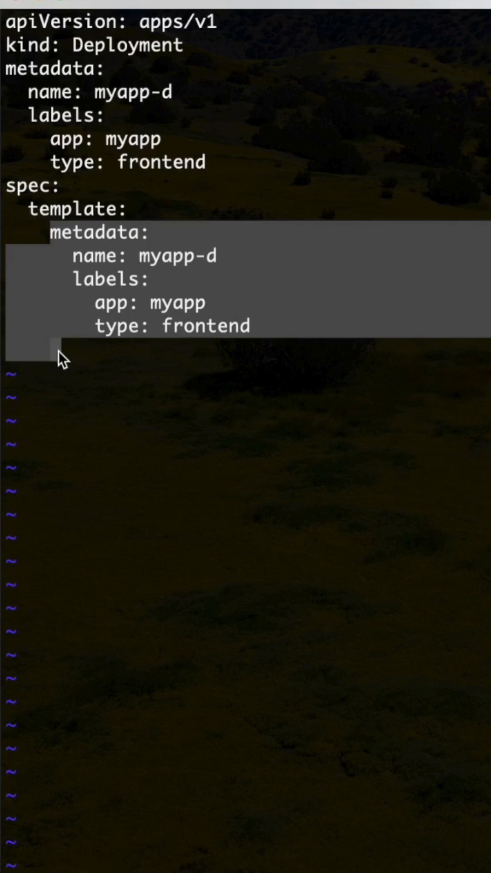
{"action": "left_click", "coordinate": [58, 350]}
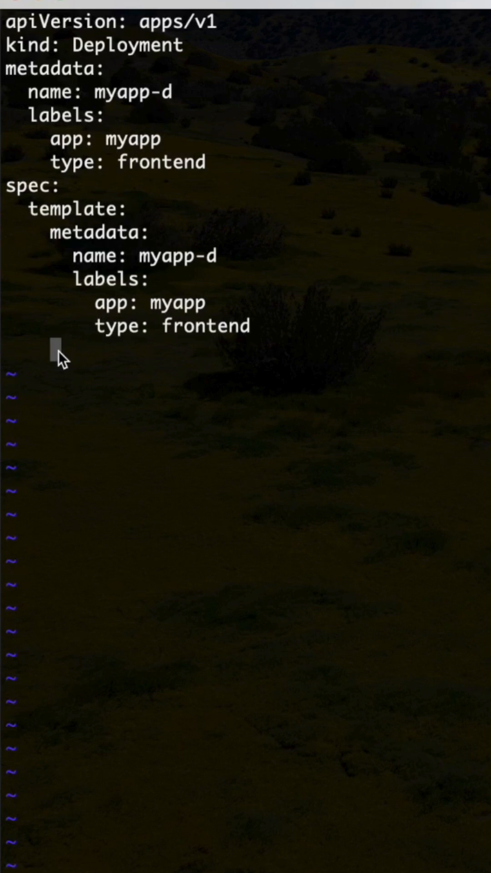
{"action": "type", "text": "spec:"}
Step: Add containers: with an entry '- name: nginx' and 'image: nginx' under the pod spec
{"action": "key", "text": "Return"}
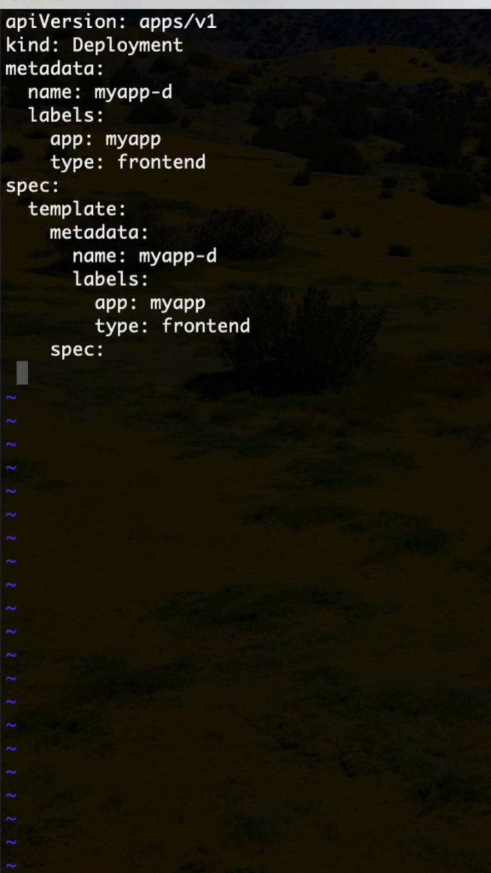
{"action": "type", "text": "con"}
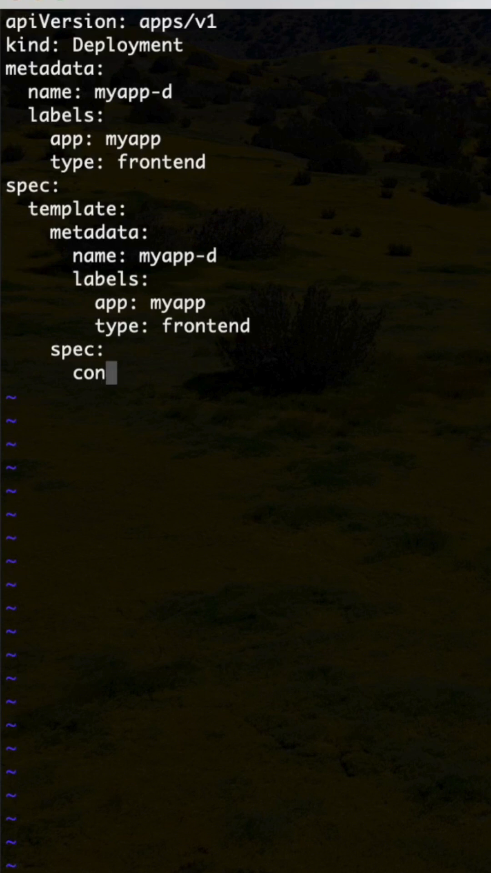
{"action": "type", "text": "tainers"}
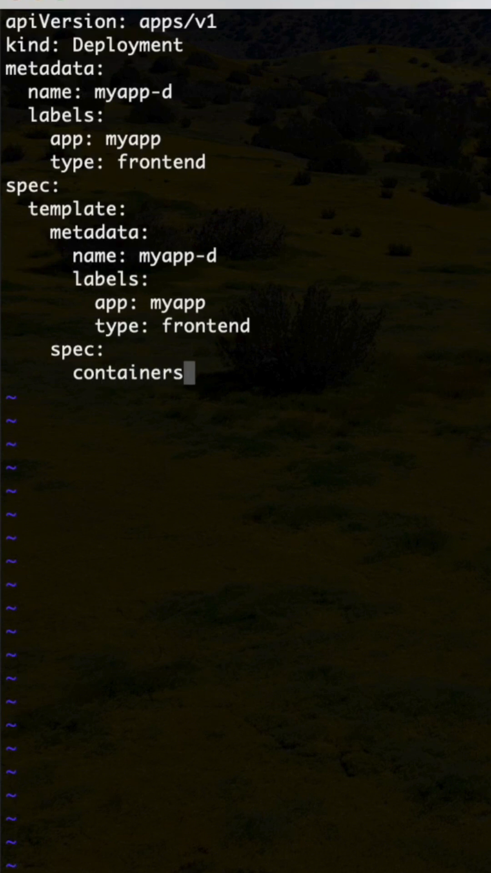
{"action": "type", "text": ":"}
{"action": "key", "text": "Return"}
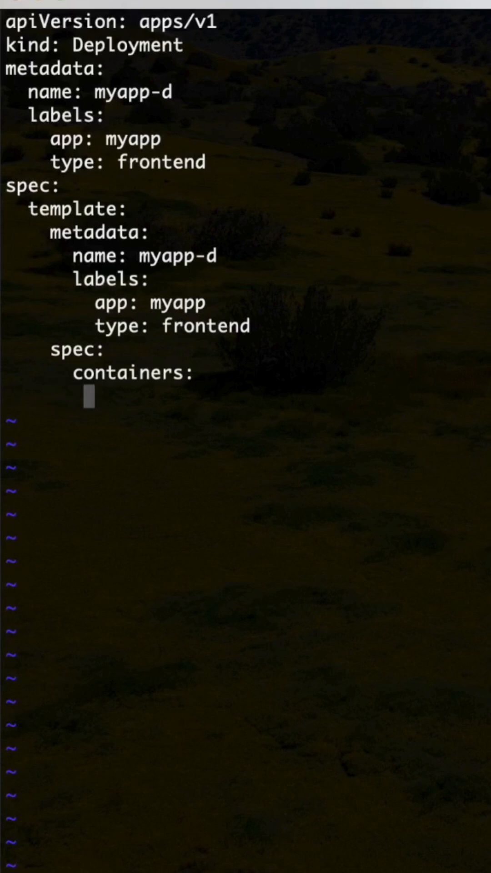
{"action": "type", "text": "- name: "}
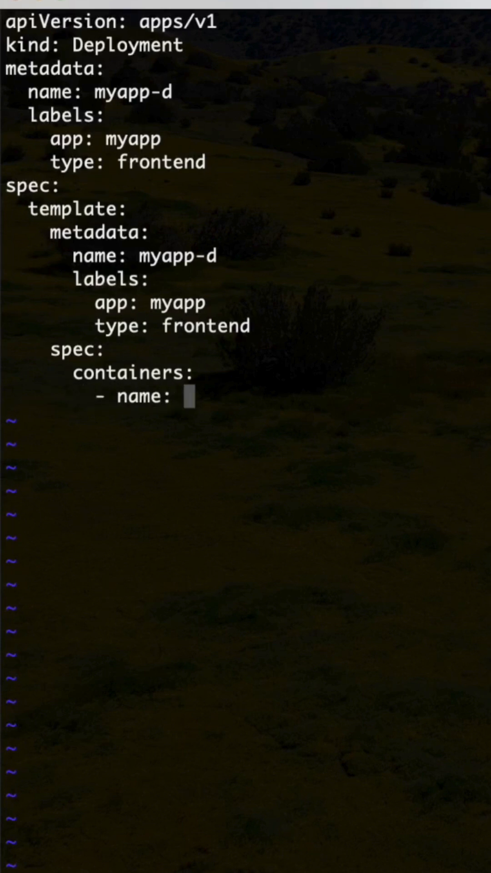
{"action": "type", "text": "nginx"}
{"action": "key", "text": "Return"}
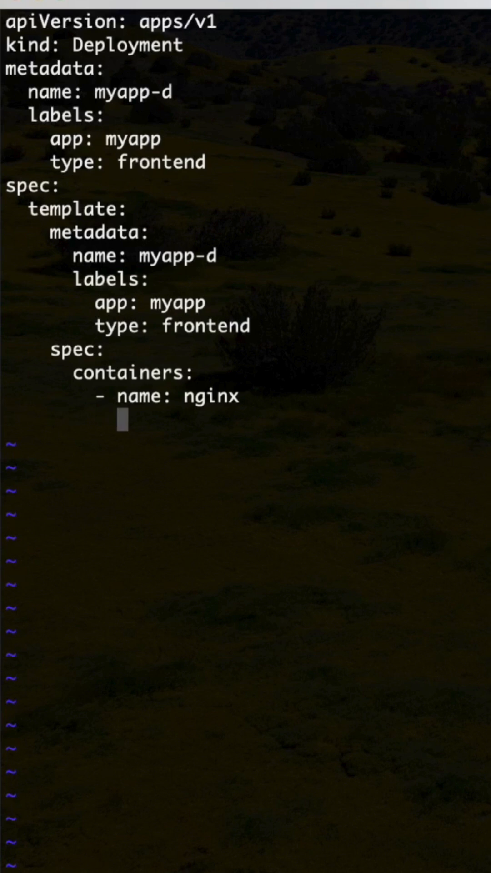
{"action": "type", "text": "image"}
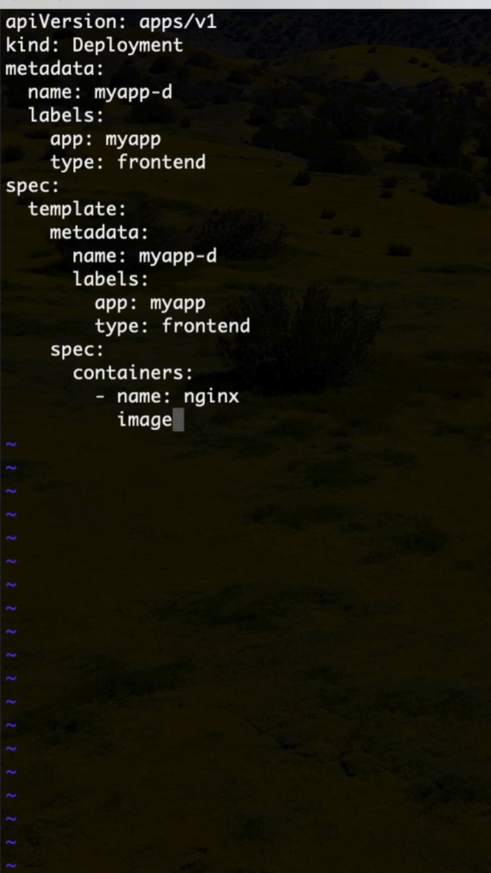
{"action": "type", "text": ": "}
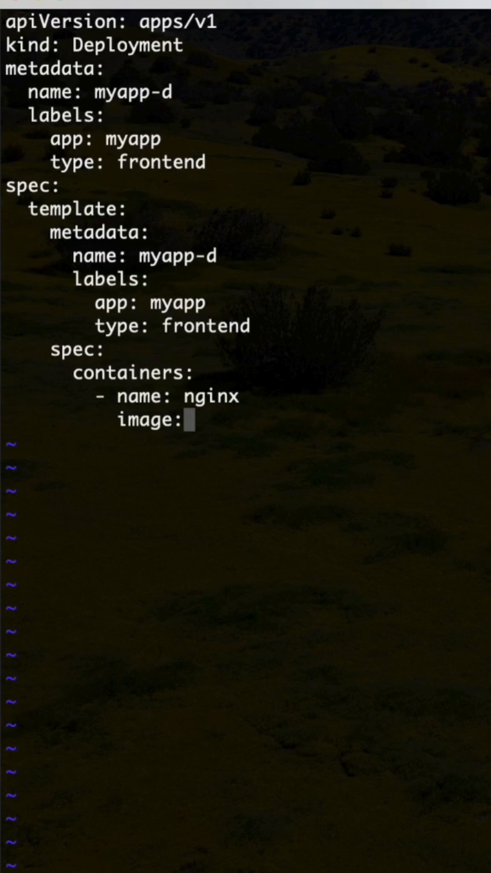
{"action": "type", "text": "nginx"}
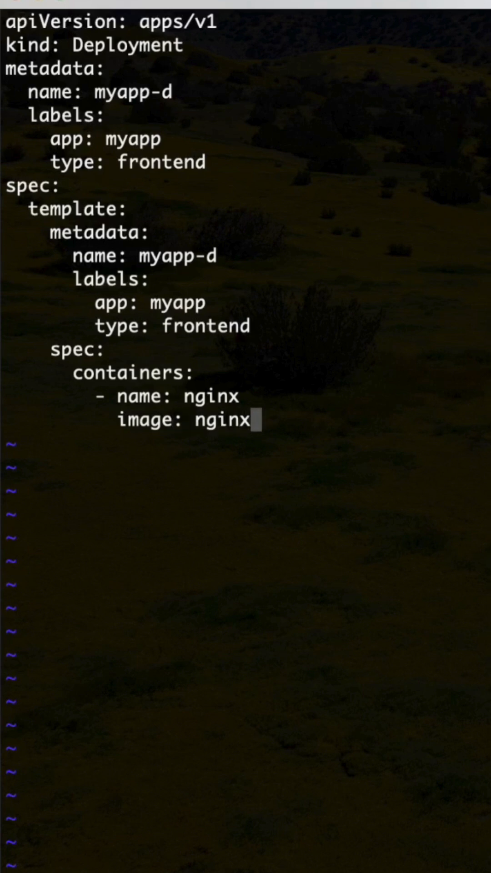
Step: Rename the container to nginx-container and open a new line below the image
{"action": "key", "text": "Up"}
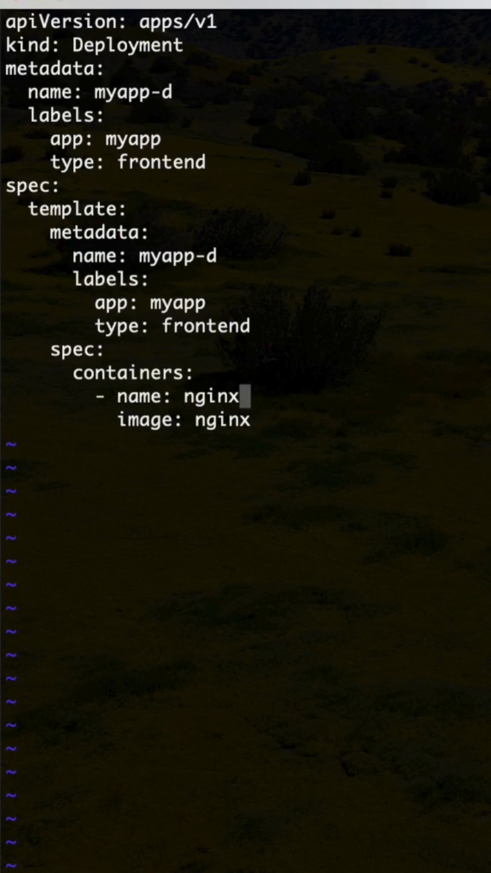
{"action": "type", "text": "-container"}
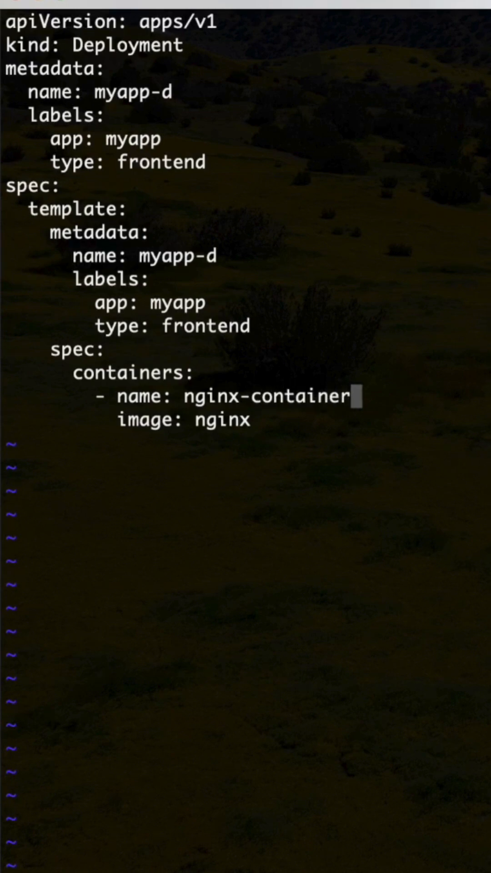
{"action": "key", "text": "Down"}
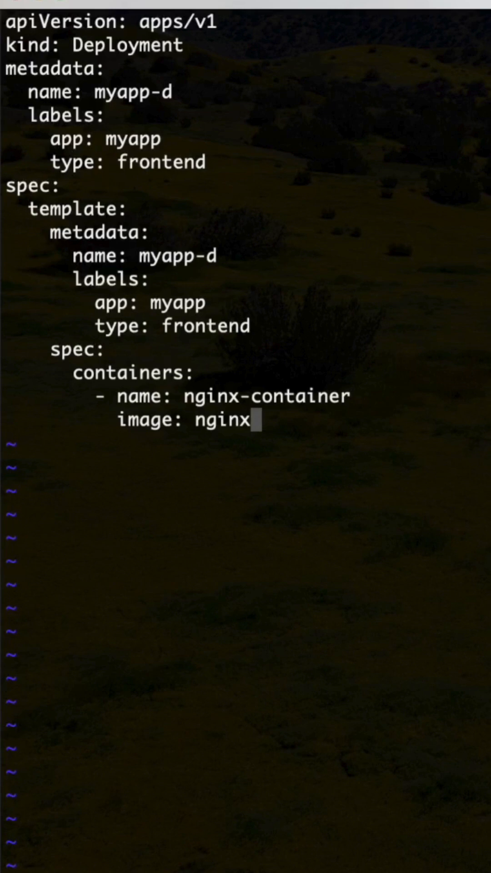
{"action": "key", "text": "Return"}
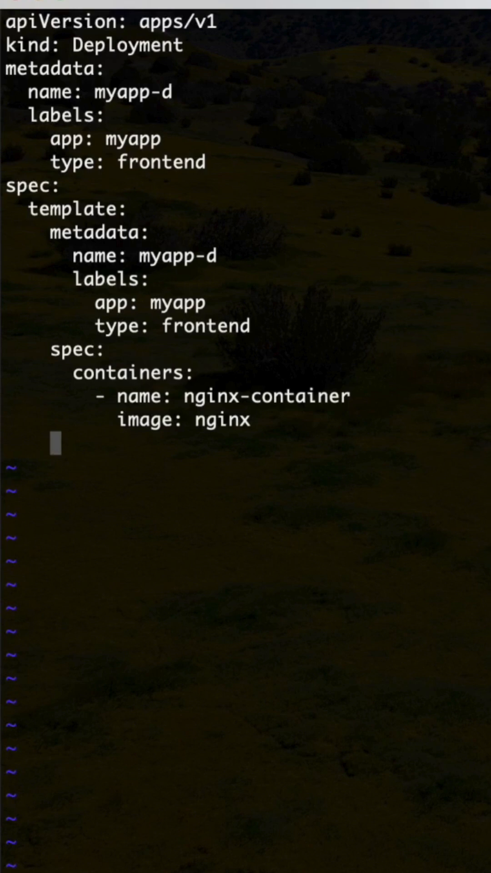
Step: Outdent to the Deployment spec level, set replicas: 2 and begin selector
{"action": "key", "text": "BackSpace"}
{"action": "key", "text": "BackSpace"}
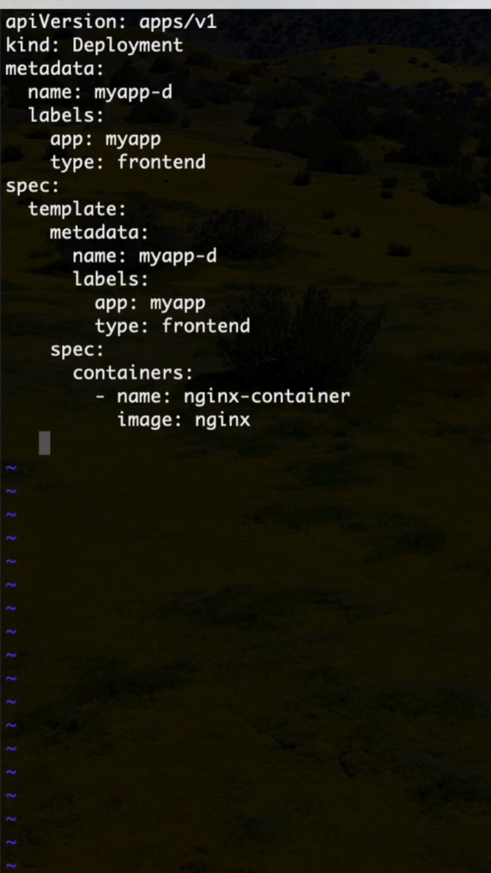
{"action": "type", "text": "replica"}
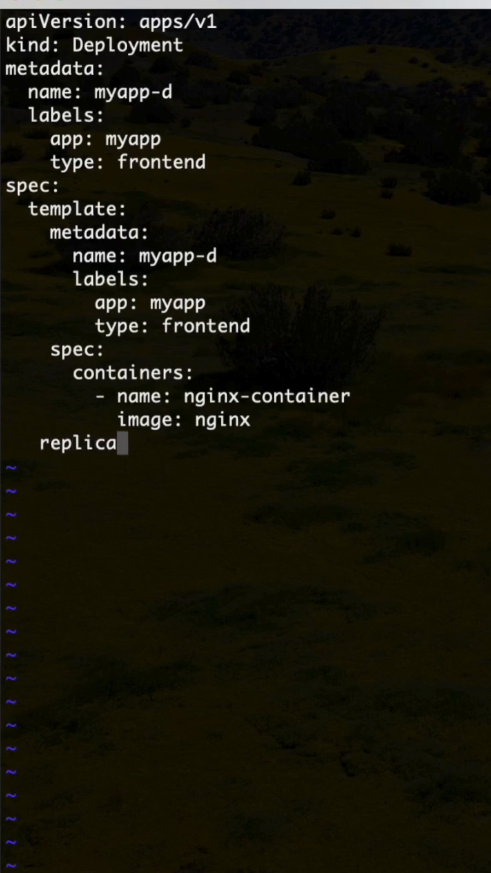
{"action": "type", "text": "s: "}
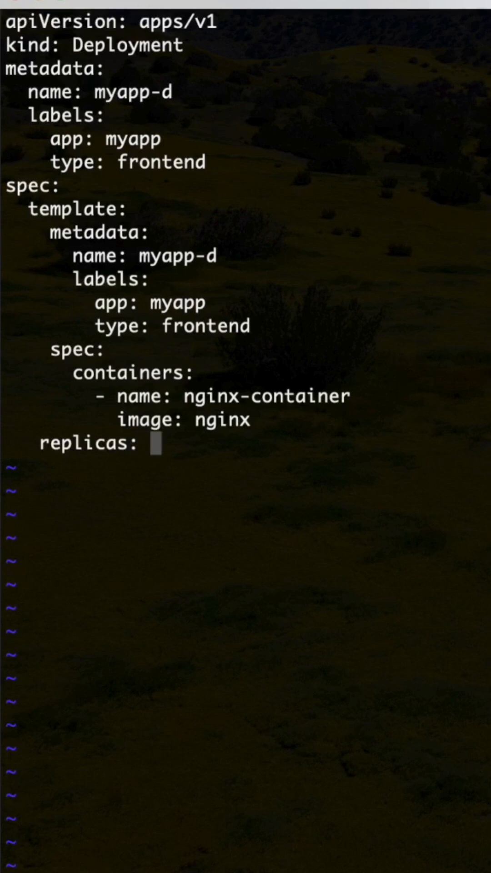
{"action": "type", "text": "2"}
{"action": "key", "text": "Return"}
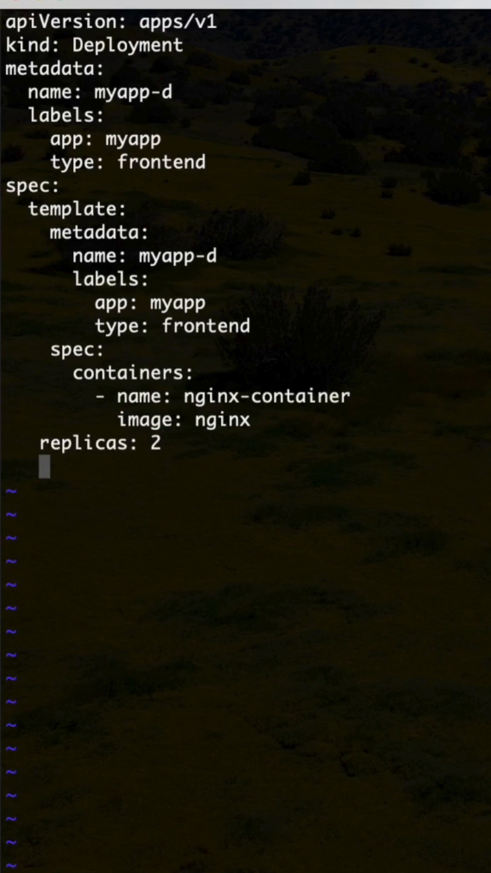
{"action": "type", "text": "se"}
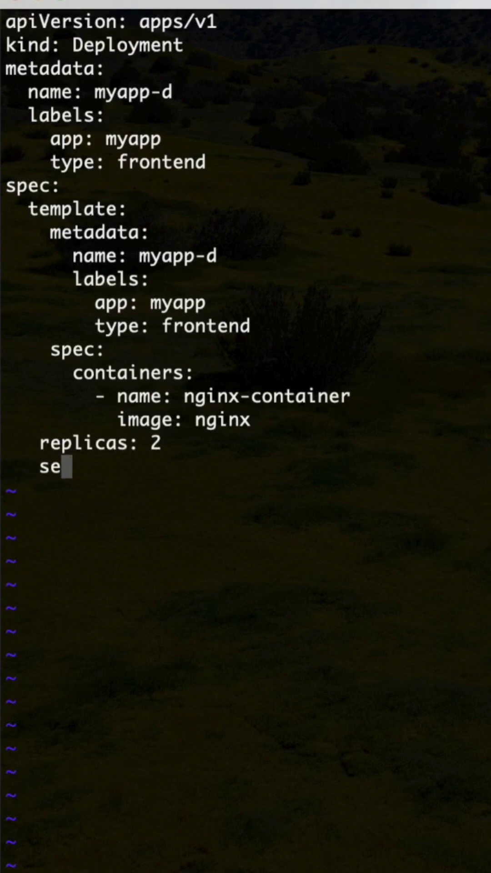
{"action": "type", "text": "lector"}
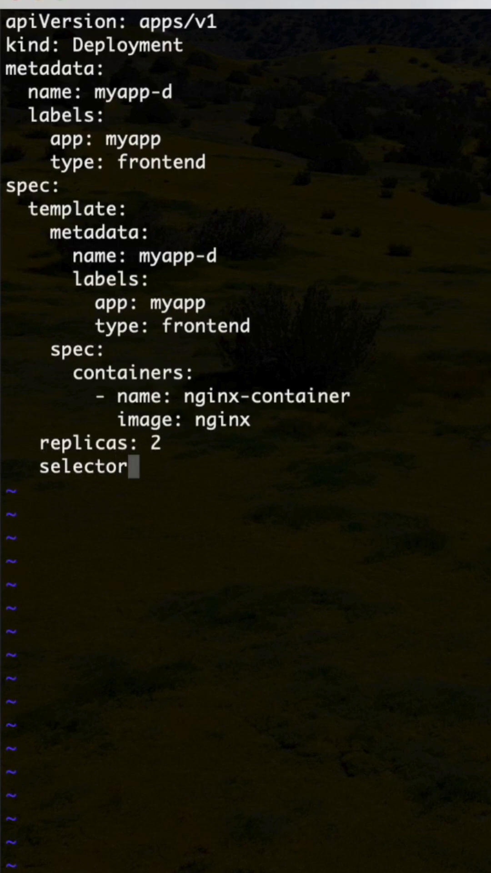
{"action": "type", "text": ":"}
Step: Fill selector with matchLabels containing type: frontend, fixing misspellings
{"action": "key", "text": "Return"}
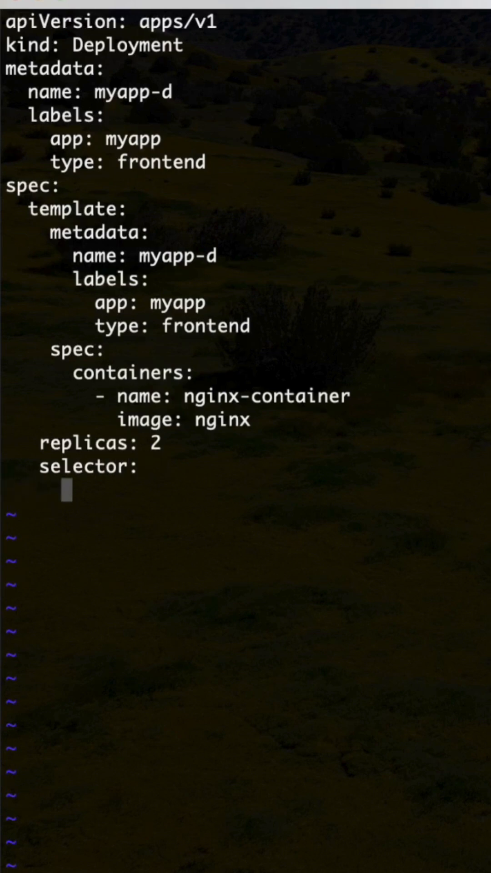
{"action": "type", "text": "mat"}
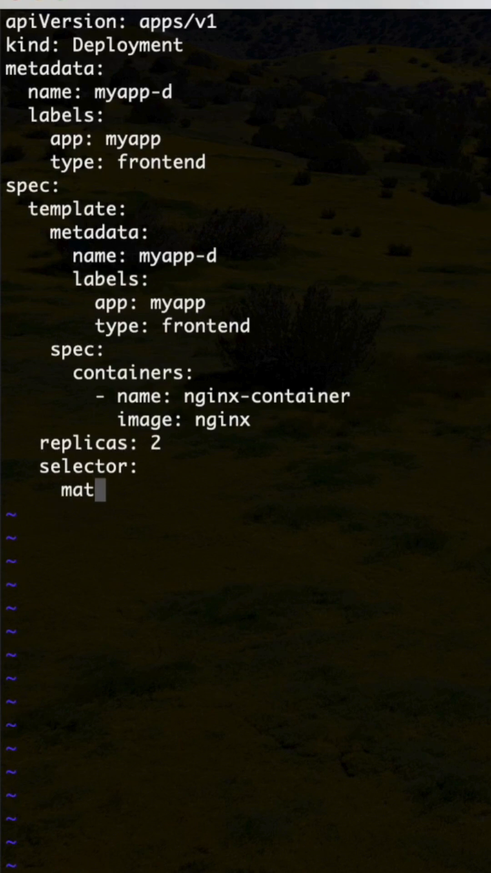
{"action": "type", "text": "chLabes"}
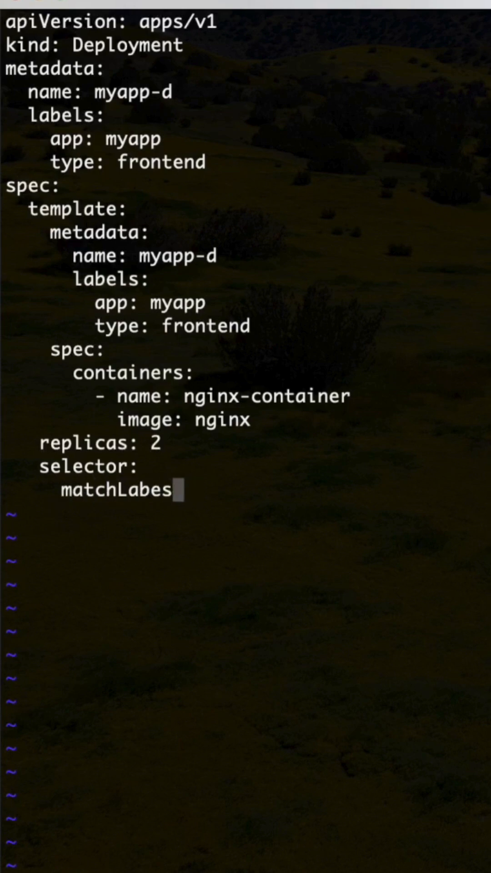
{"action": "key", "text": "BackSpace"}
{"action": "type", "text": "ls"}
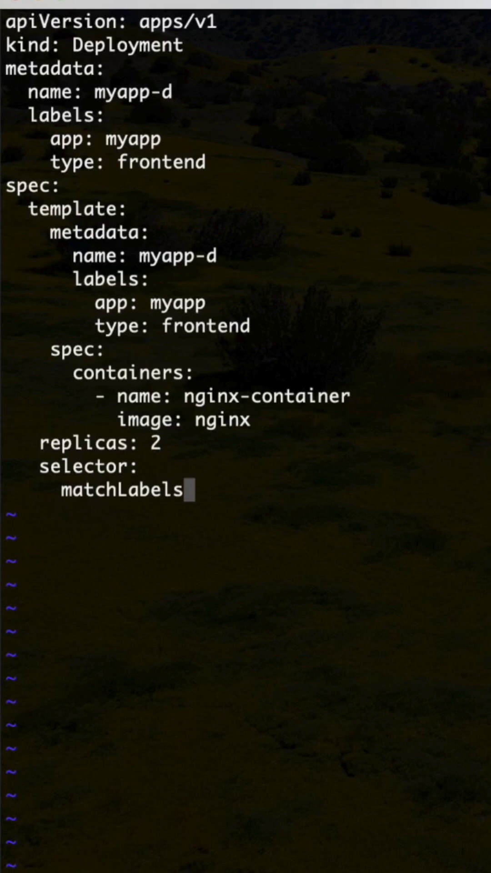
{"action": "type", "text": ":"}
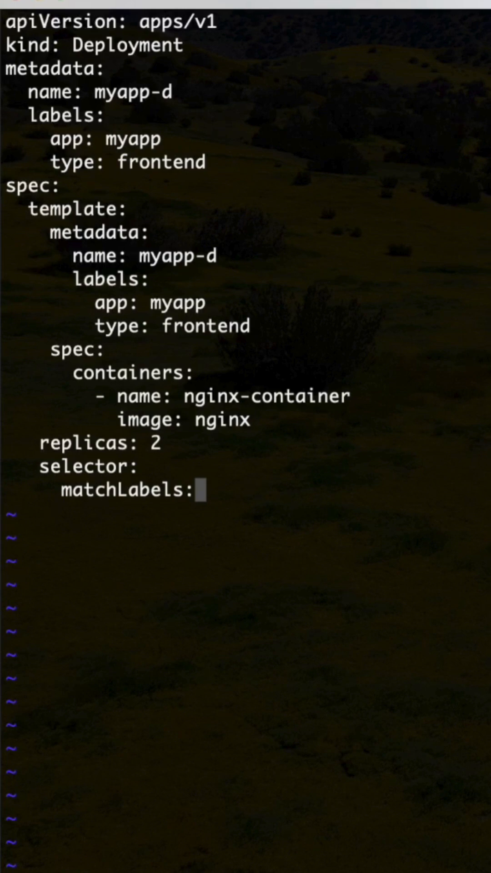
{"action": "key", "text": "Return"}
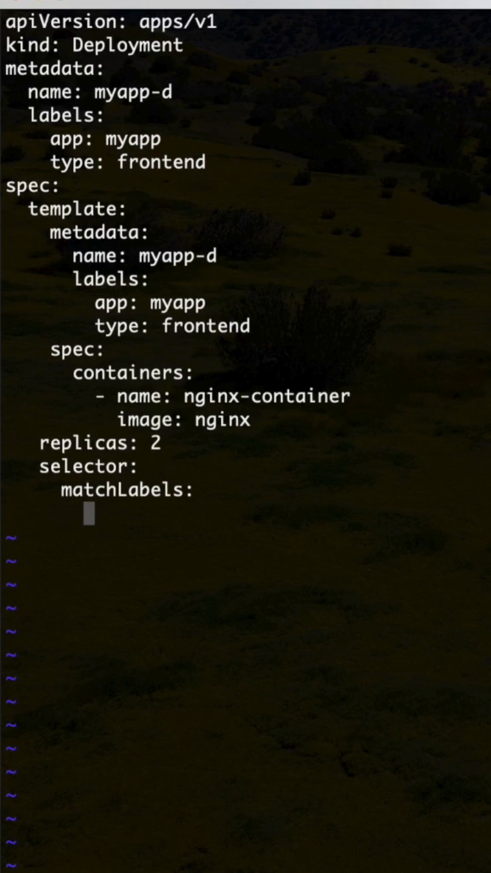
{"action": "type", "text": "type: "}
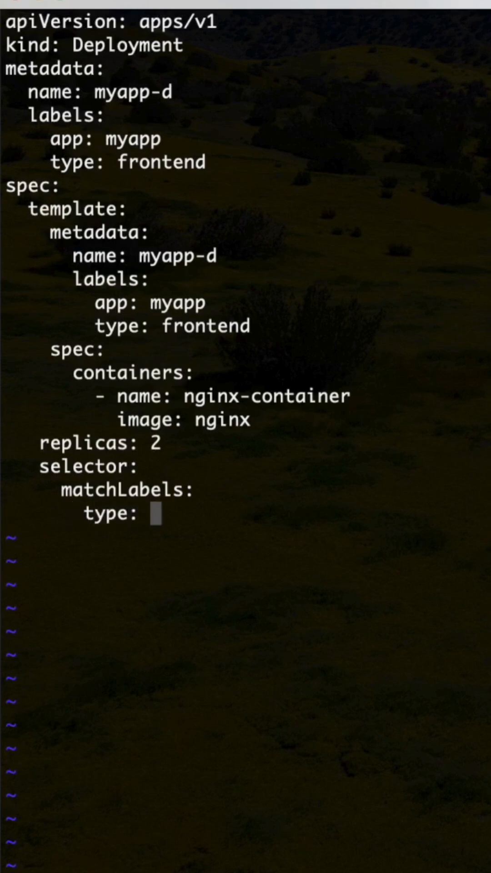
{"action": "type", "text": "fronet"}
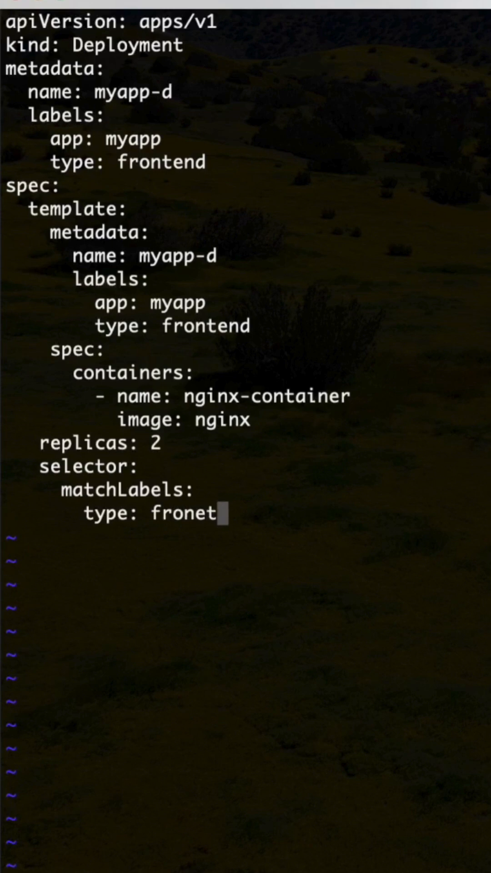
{"action": "key", "text": "BackSpace"}
{"action": "key", "text": "BackSpace"}
{"action": "type", "text": "tend"}
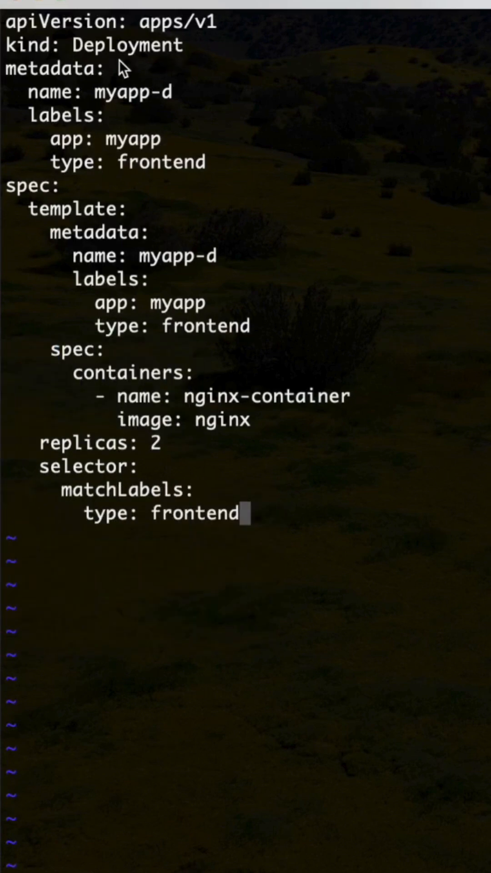
{"action": "double_click", "coordinate": [112, 48]}
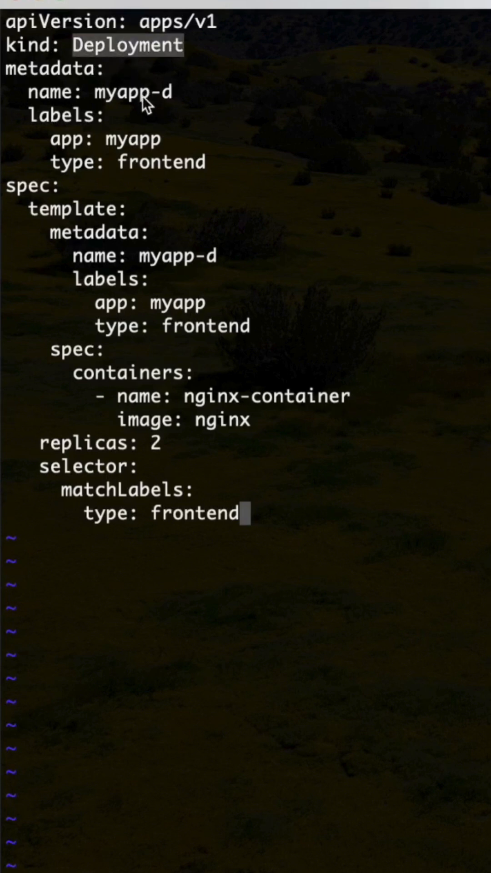